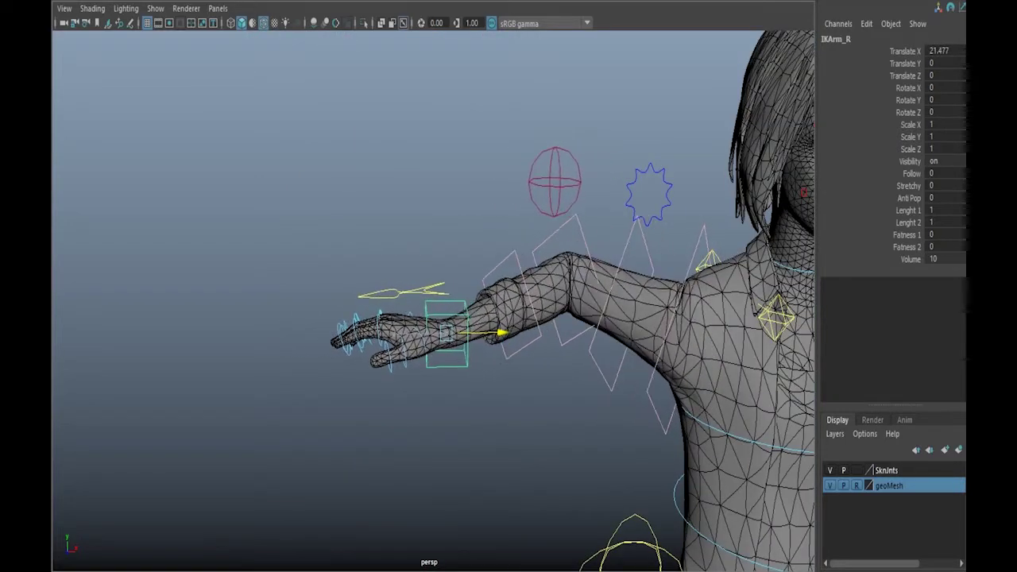
Move the right elbow pole down and pull the right IK hand outward to stretch the arm.
click(554, 181)
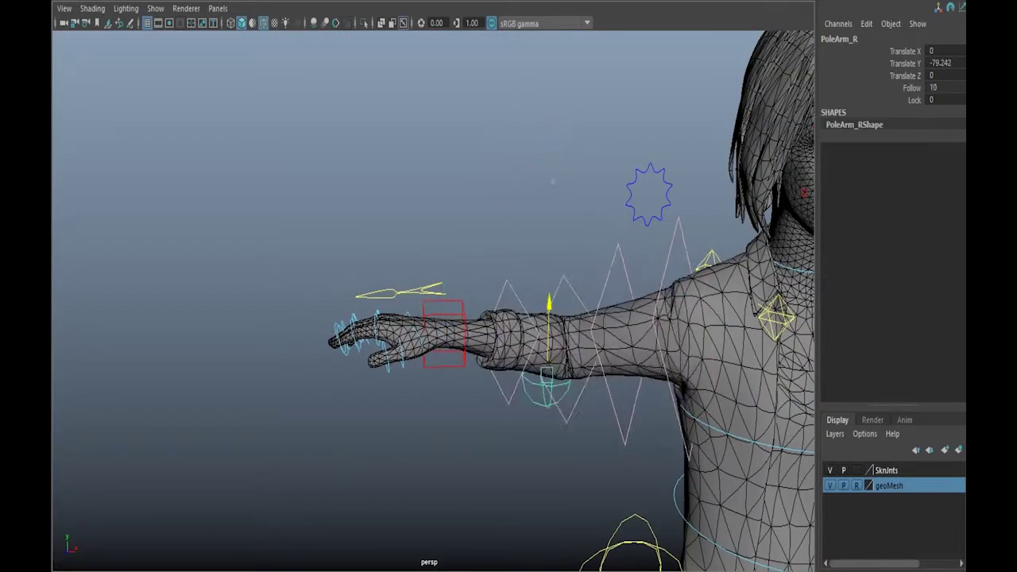
drag(553, 163, 465, 271)
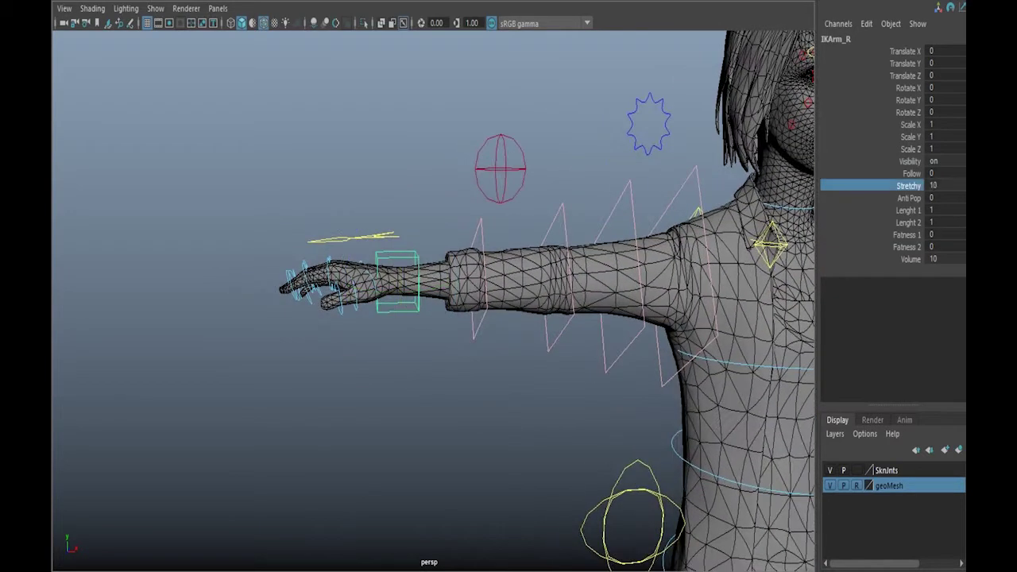
mouse_move(441, 280)
mouse_down()
mouse_move(170, 284)
mouse_move(248, 284)
mouse_up()
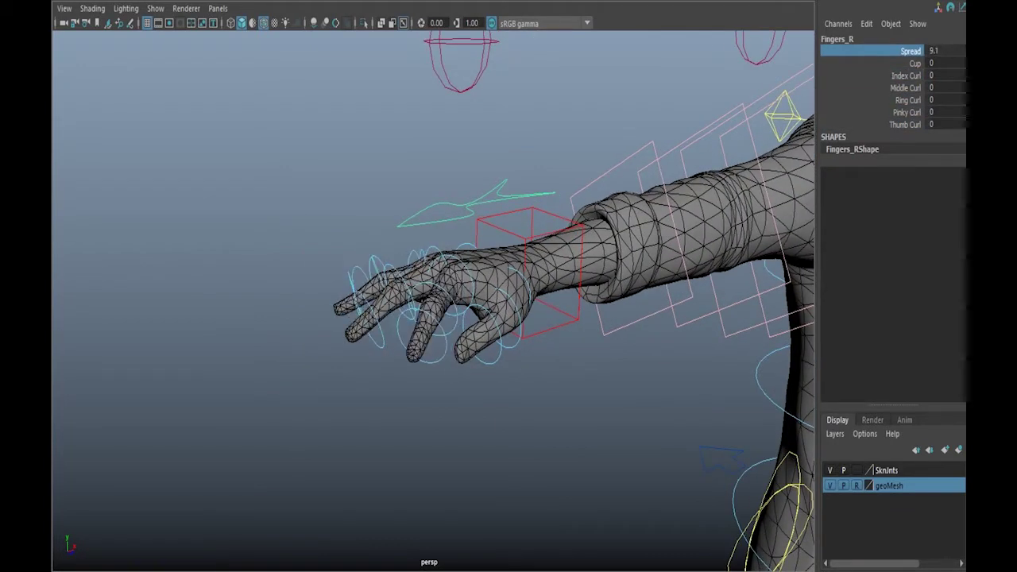
Select the finger Cup attribute in the Channel Box.
click(913, 62)
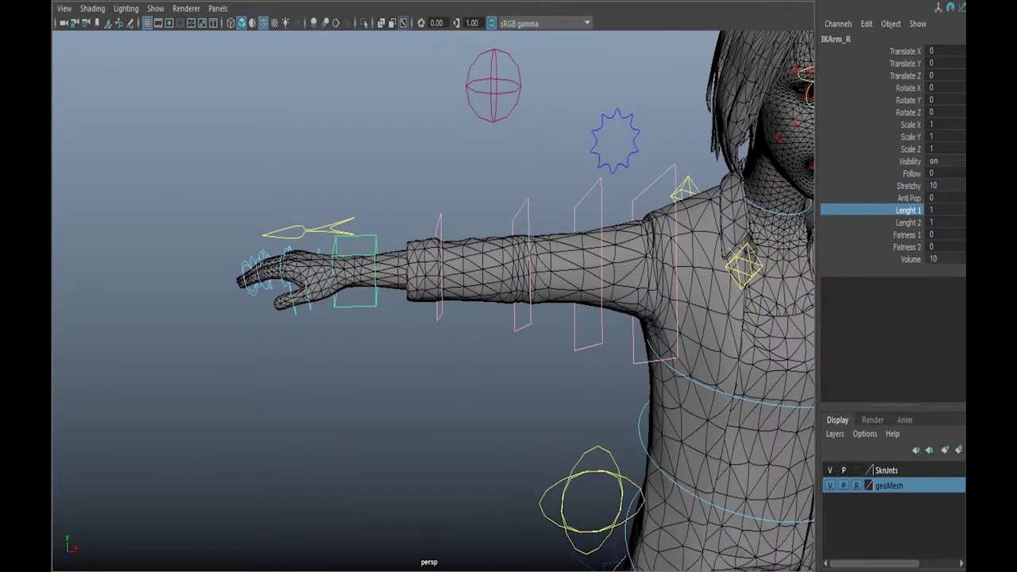
Set the right arm's Lenght 2 attribute back to 1.
click(908, 222)
text(1)
key(Return)
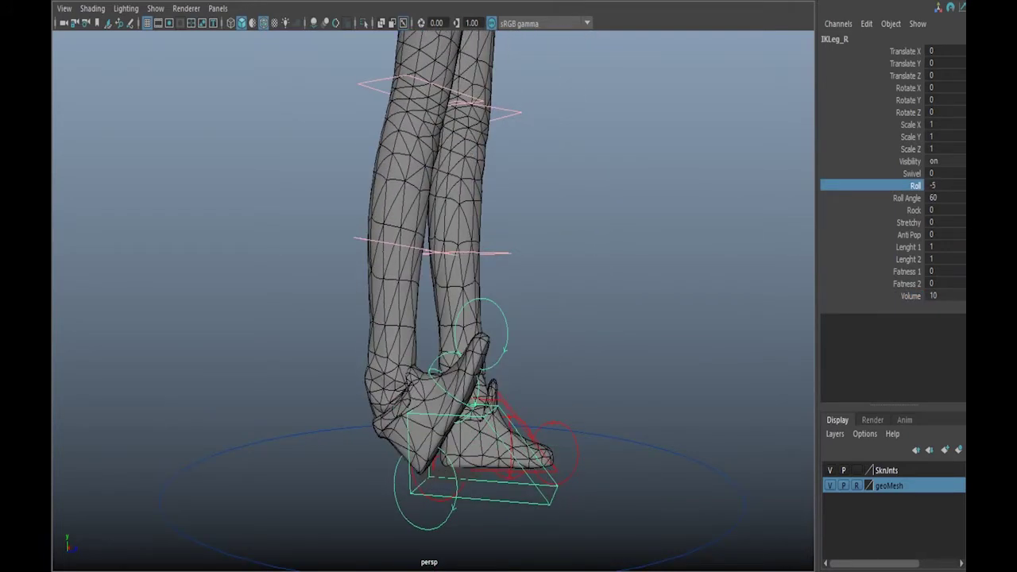
Select the right foot's Roll Angle attribute for adjustment.
click(907, 198)
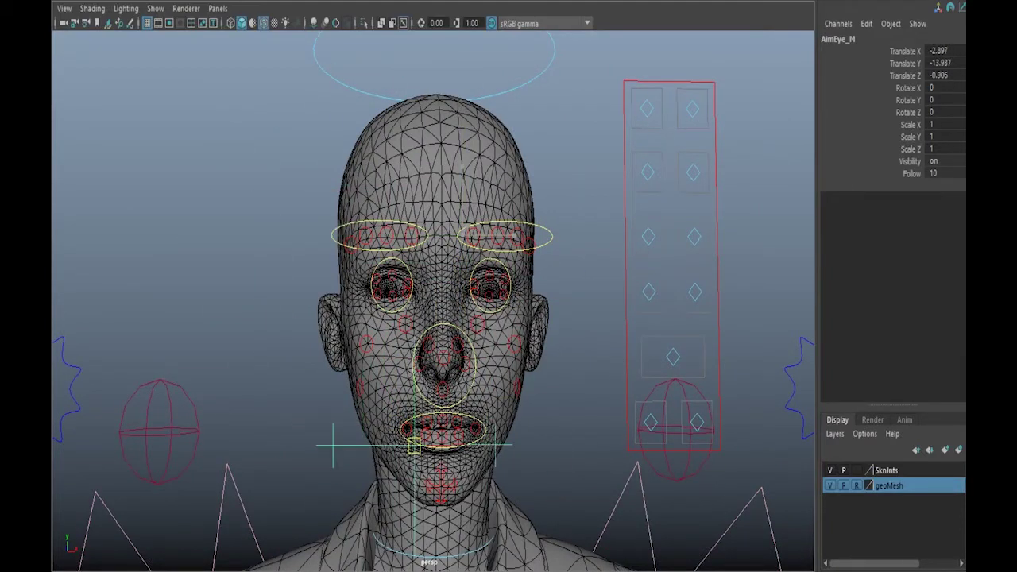
Select the right eye aim control, then the inner and outer right eyebrow controls.
click(374, 241)
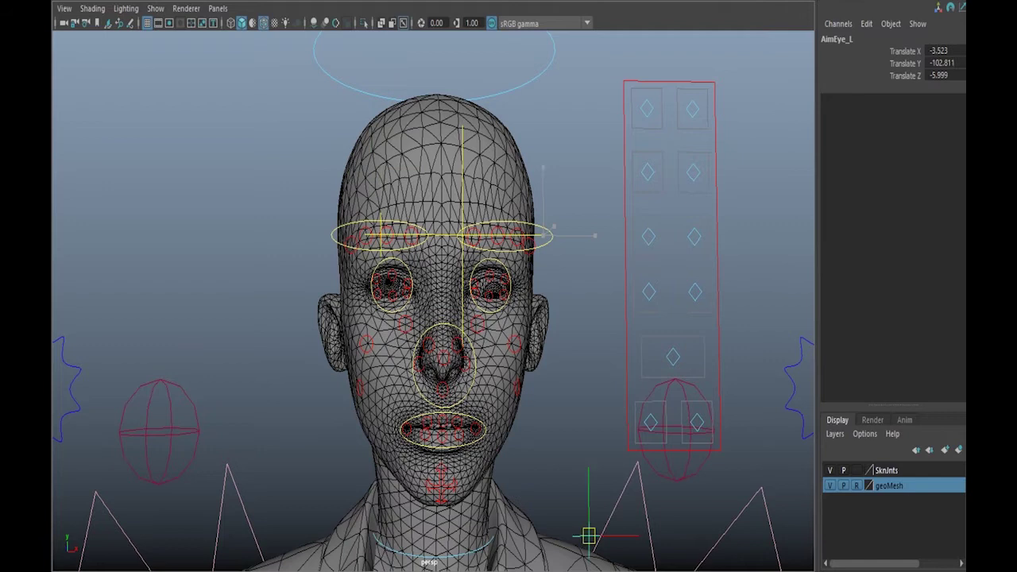
scroll(433, 302, up, 5)
click(235, 200)
key(Right)
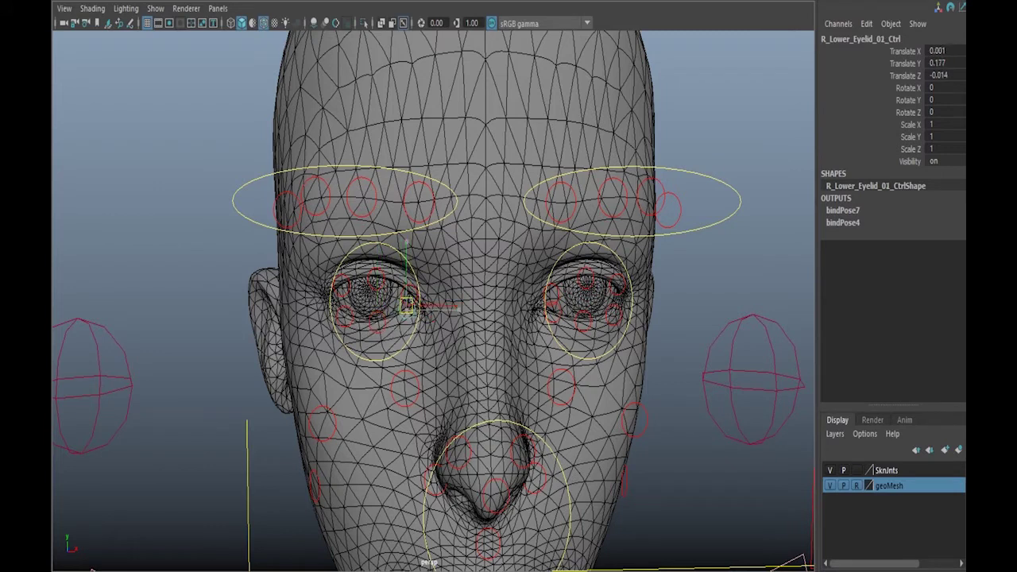
Select the right cheekbone, upper nose corner and upper lip controls in turn.
alt+middle_drag(433, 357, 433, 274)
click(336, 337)
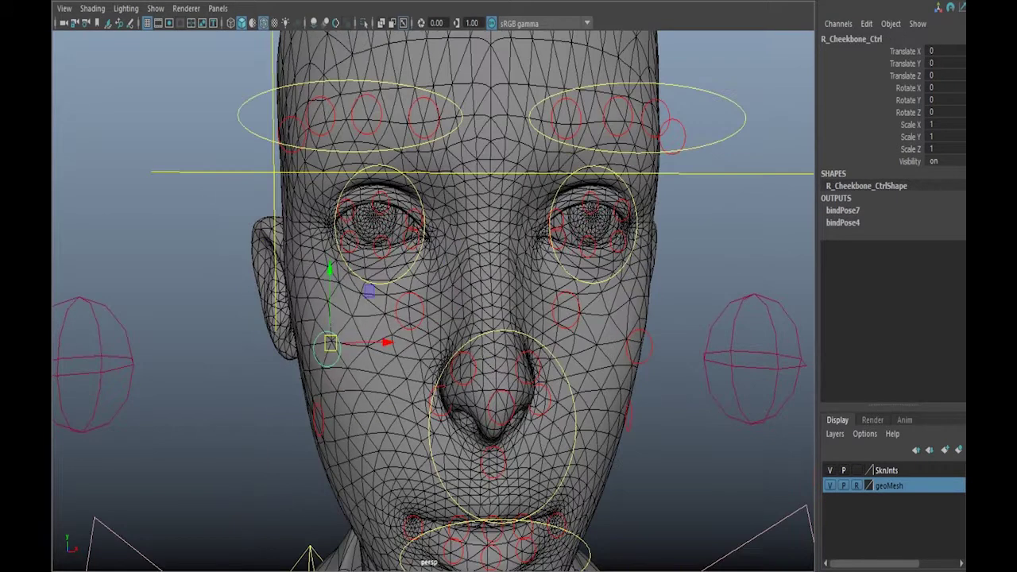
alt+middle_drag(455, 332, 427, 253)
click(426, 252)
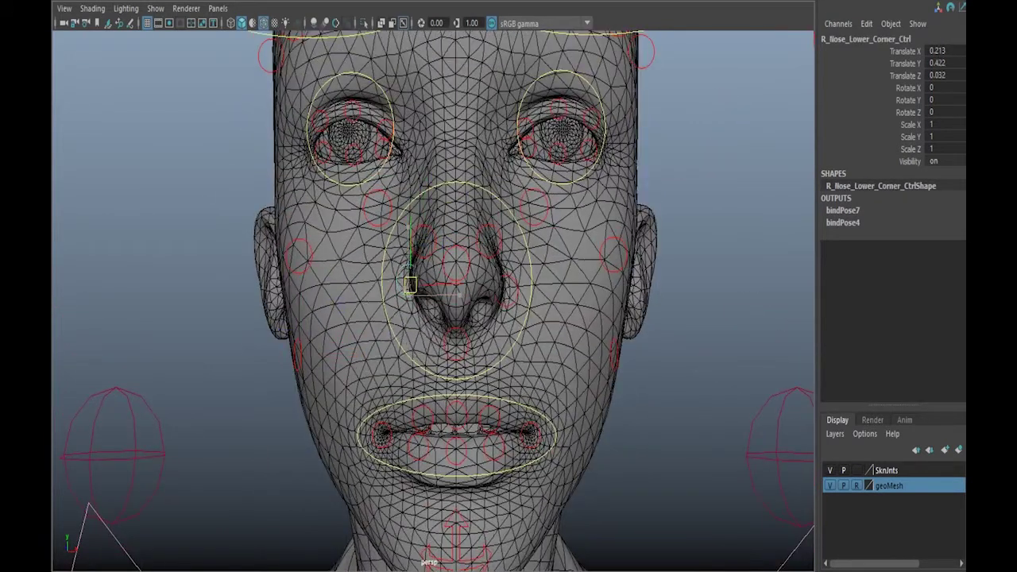
alt+middle_drag(423, 434, 422, 308)
click(423, 308)
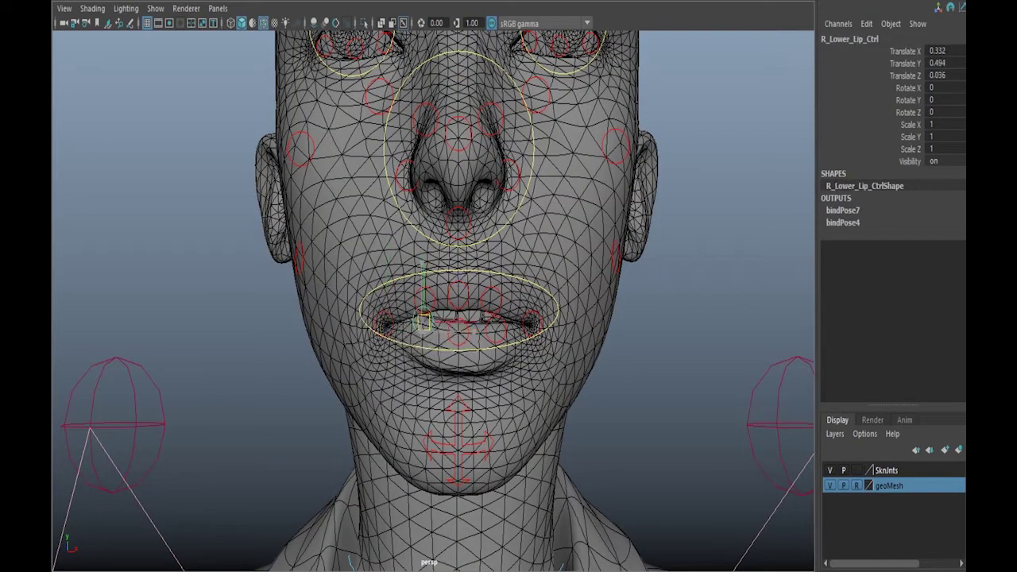
Rotate the jaw control to open the mouth, viewing the head three-quarter.
alt+drag(458, 338, 556, 342)
click(498, 445)
mouse_move(498, 445)
middle_down()
mouse_move(556, 445)
mouse_move(516, 445)
middle_up()
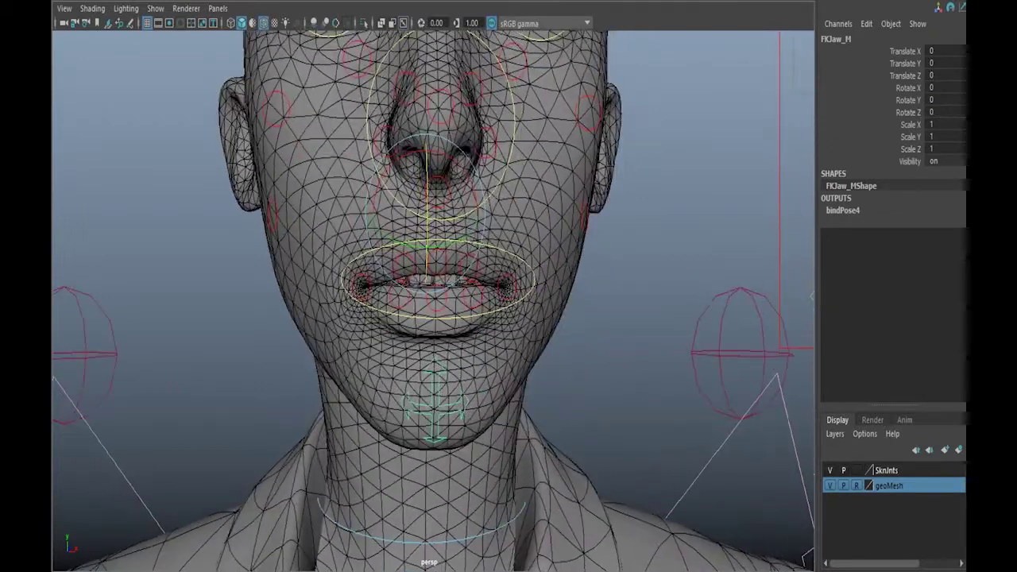
alt+drag(444, 191, 516, 194)
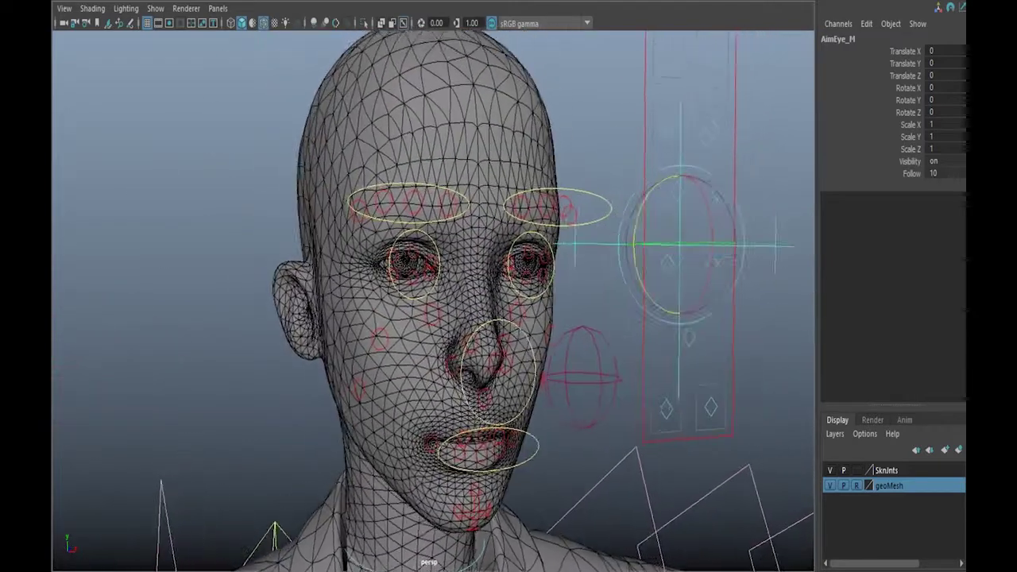
Drag the right eyebrow and right eye controls in the facial panel to deform brows and eyes.
mouse_move(717, 89)
middle_down()
mouse_move(688, 61)
mouse_move(720, 43)
mouse_move(720, 90)
mouse_move(692, 86)
mouse_move(692, 41)
mouse_move(722, 50)
middle_up()
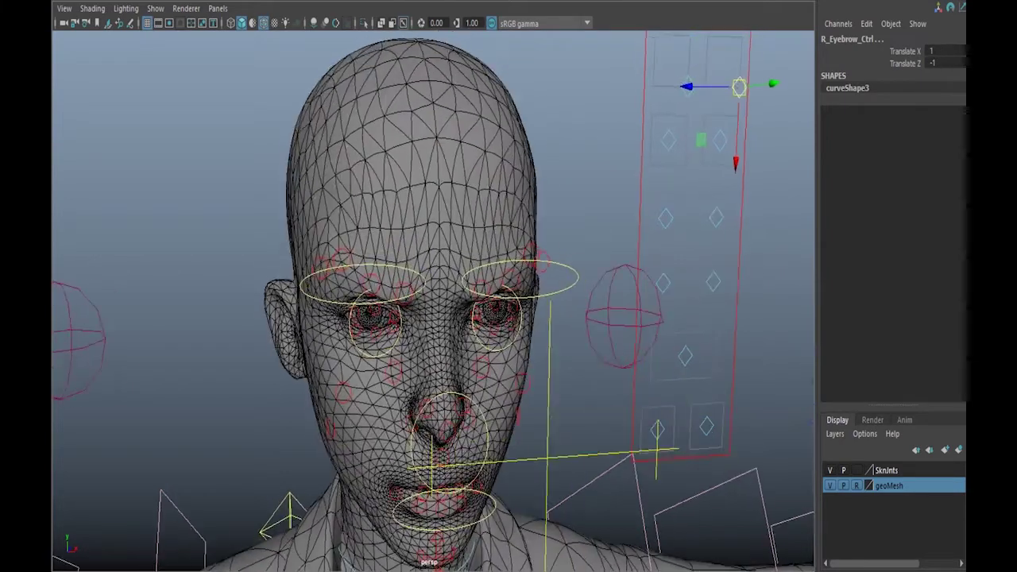
alt+drag(477, 238, 509, 239)
mouse_move(738, 55)
middle_down()
mouse_move(706, 72)
mouse_move(742, 85)
mouse_move(708, 58)
mouse_move(710, 39)
mouse_move(715, 79)
mouse_move(742, 84)
mouse_move(708, 66)
mouse_move(741, 67)
middle_up()
click(706, 117)
middle_drag(706, 117, 717, 127)
alt+drag(477, 239, 476, 262)
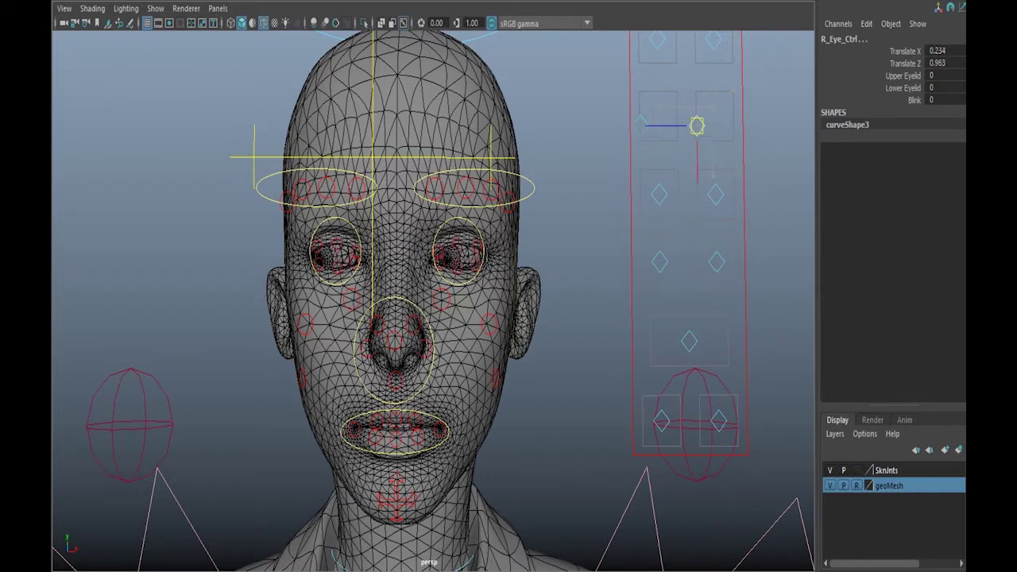
Drag the right nose, right cheek and mouth controls to deform the nose, cheek and mouth.
click(715, 193)
mouse_move(714, 193)
middle_down()
mouse_move(717, 218)
mouse_move(697, 166)
mouse_move(714, 219)
middle_up()
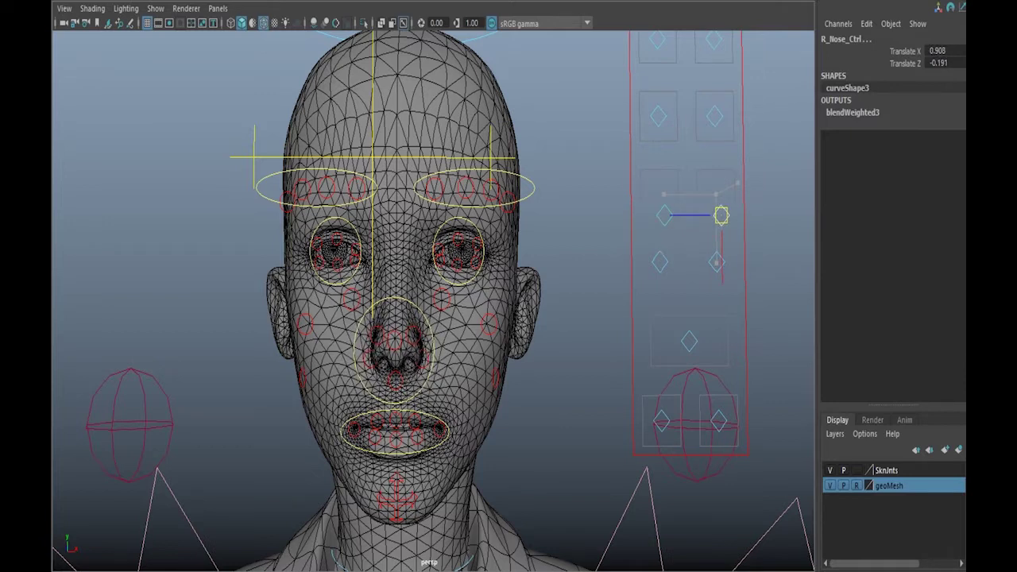
click(659, 262)
mouse_move(659, 262)
middle_down()
mouse_move(717, 233)
mouse_move(706, 261)
mouse_move(732, 279)
mouse_move(699, 182)
mouse_move(697, 234)
mouse_move(734, 286)
mouse_move(728, 236)
mouse_move(722, 283)
mouse_move(699, 286)
mouse_move(728, 283)
middle_up()
click(689, 341)
alt+drag(689, 341, 686, 339)
mouse_move(686, 339)
middle_down()
mouse_move(681, 420)
mouse_move(686, 339)
middle_up()
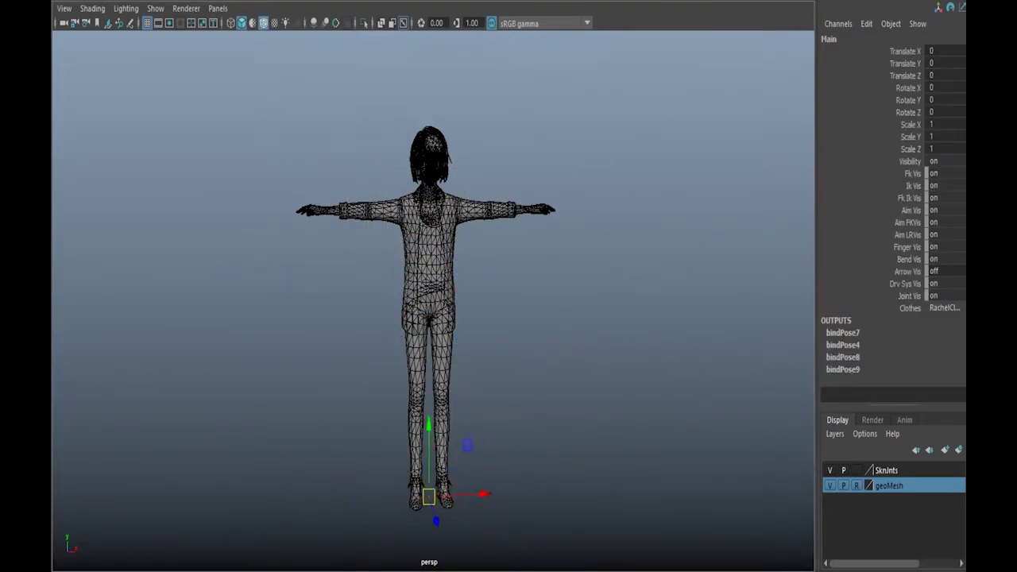
Show the character with textured shading and switch the Clothes attribute to the alternate outfit.
key(6)
click(910, 307)
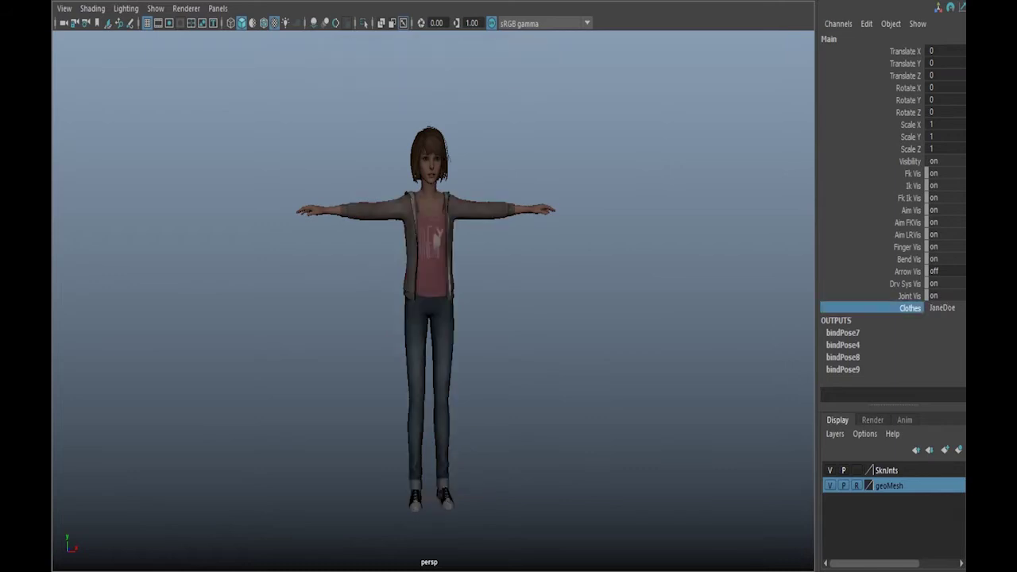